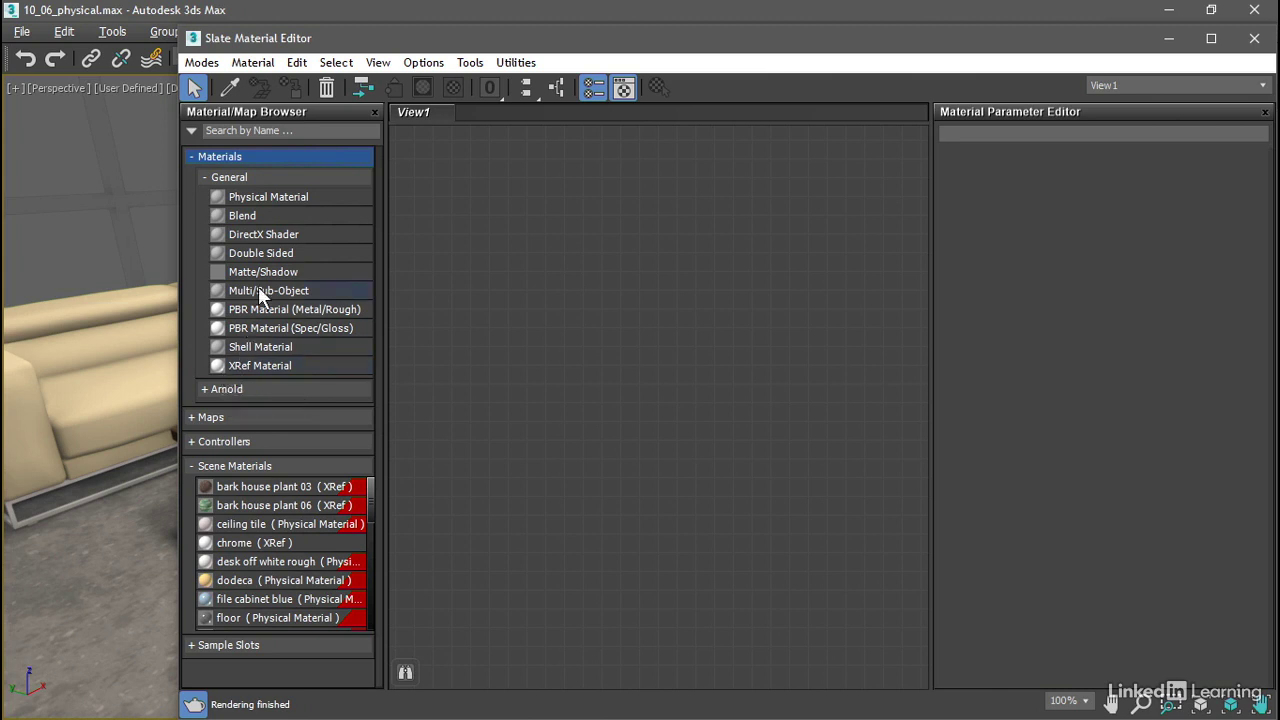
- Display the Materials, Maps and Scene Materials groups as text-only lists
{"action": "right_click", "coordinate": [259, 163]}
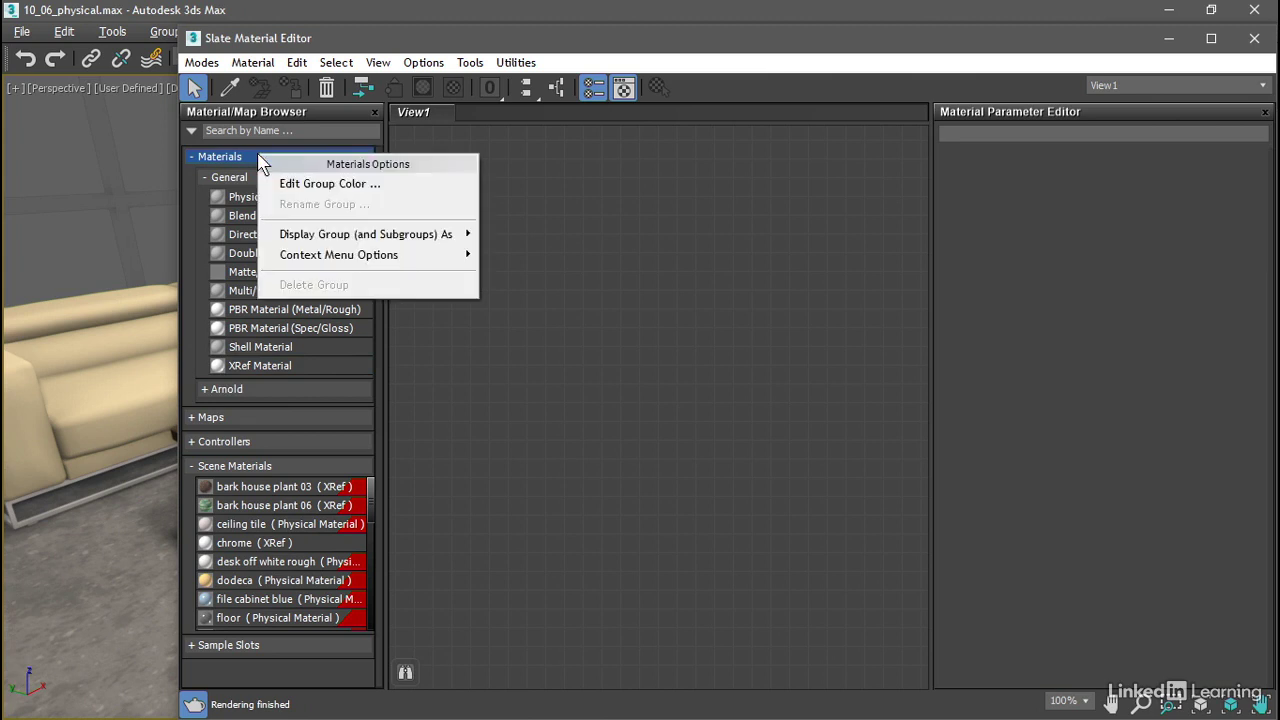
{"action": "mouse_move", "coordinate": [376, 240]}
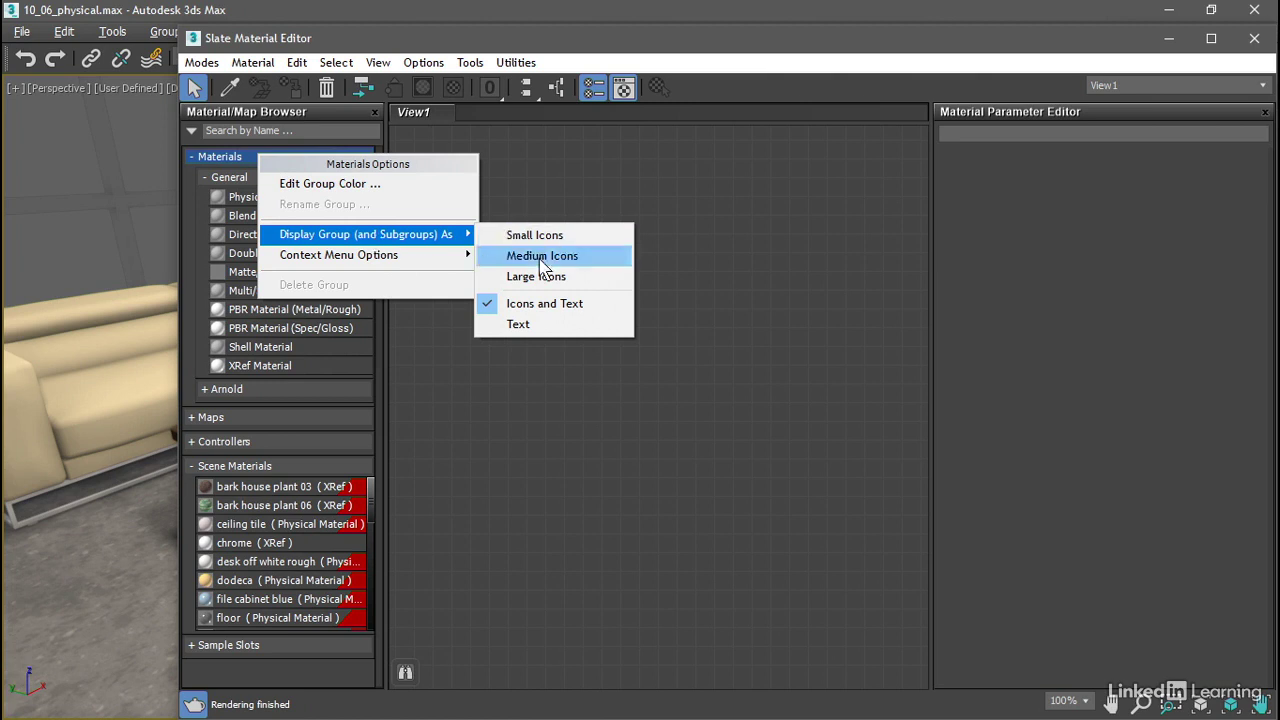
{"action": "left_click", "coordinate": [585, 331]}
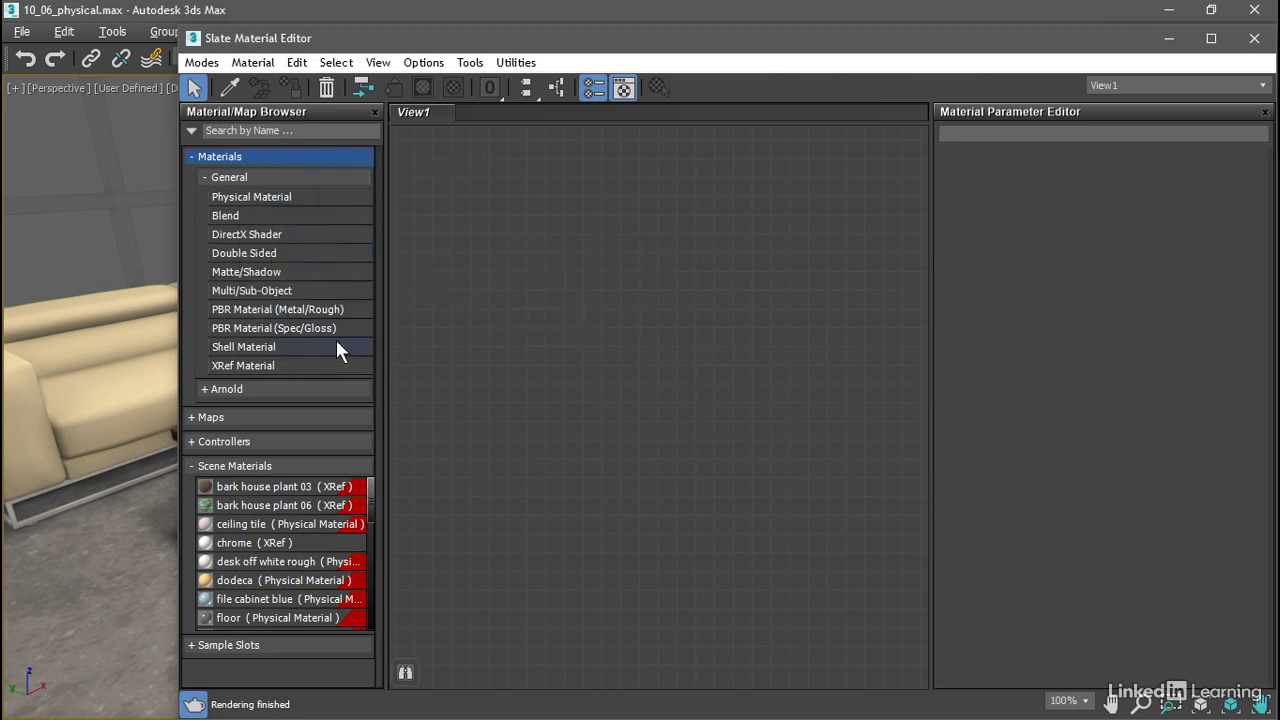
{"action": "right_click", "coordinate": [284, 419]}
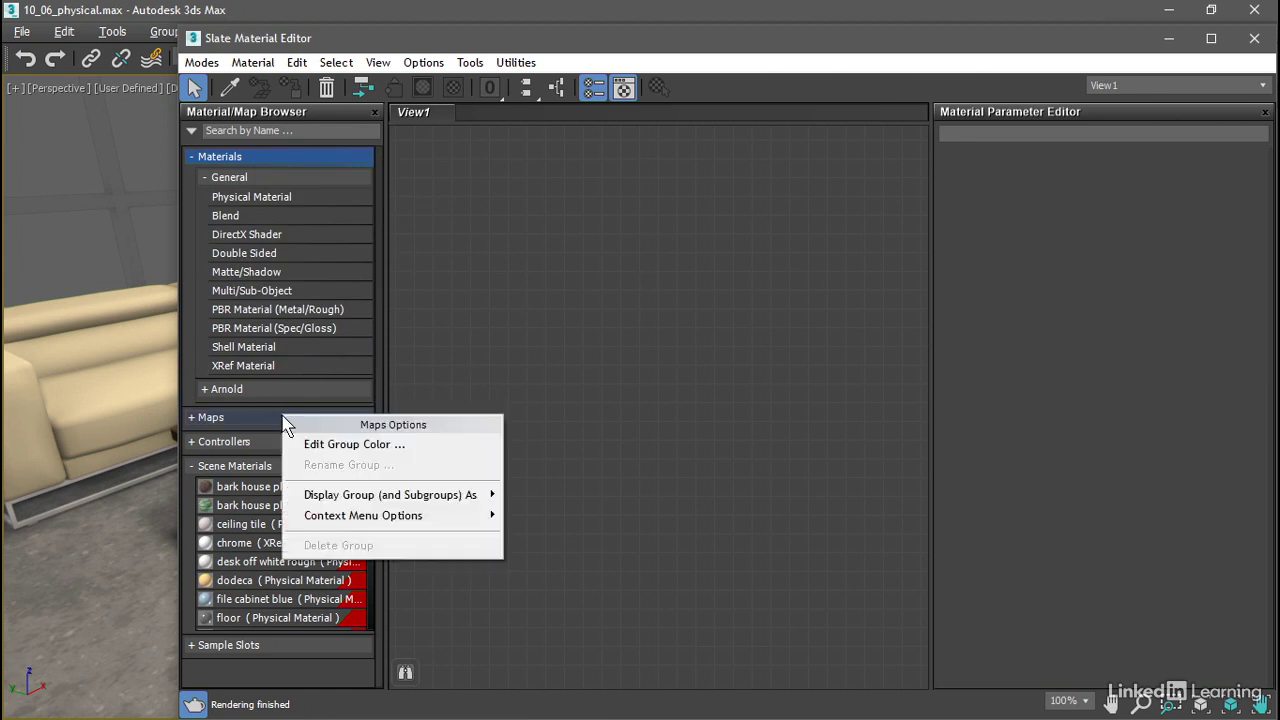
{"action": "mouse_move", "coordinate": [390, 500]}
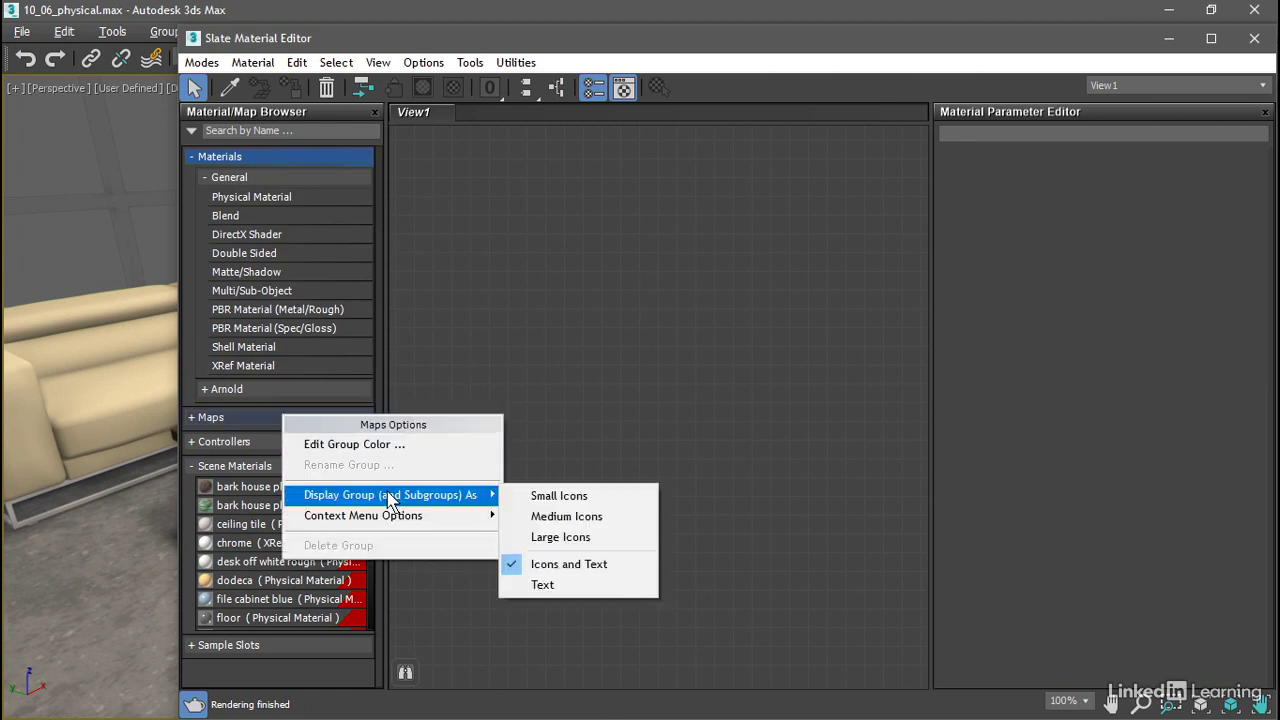
{"action": "left_click", "coordinate": [556, 584]}
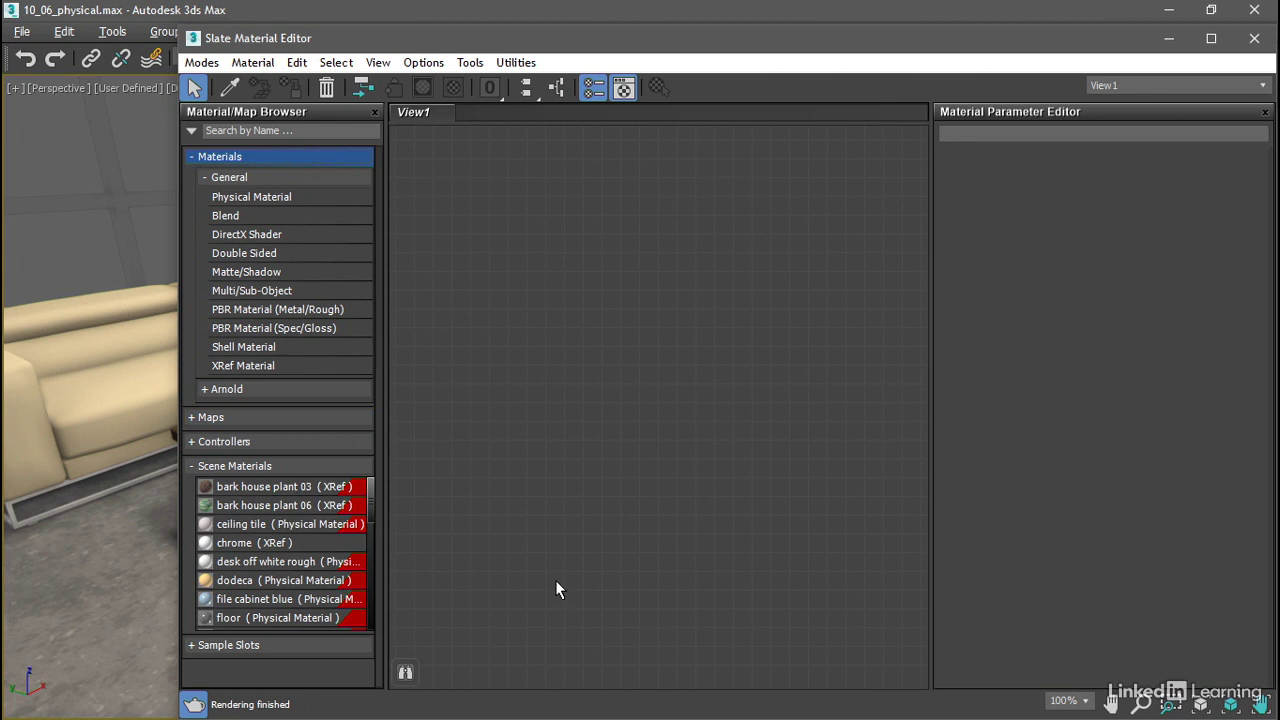
{"action": "right_click", "coordinate": [294, 466]}
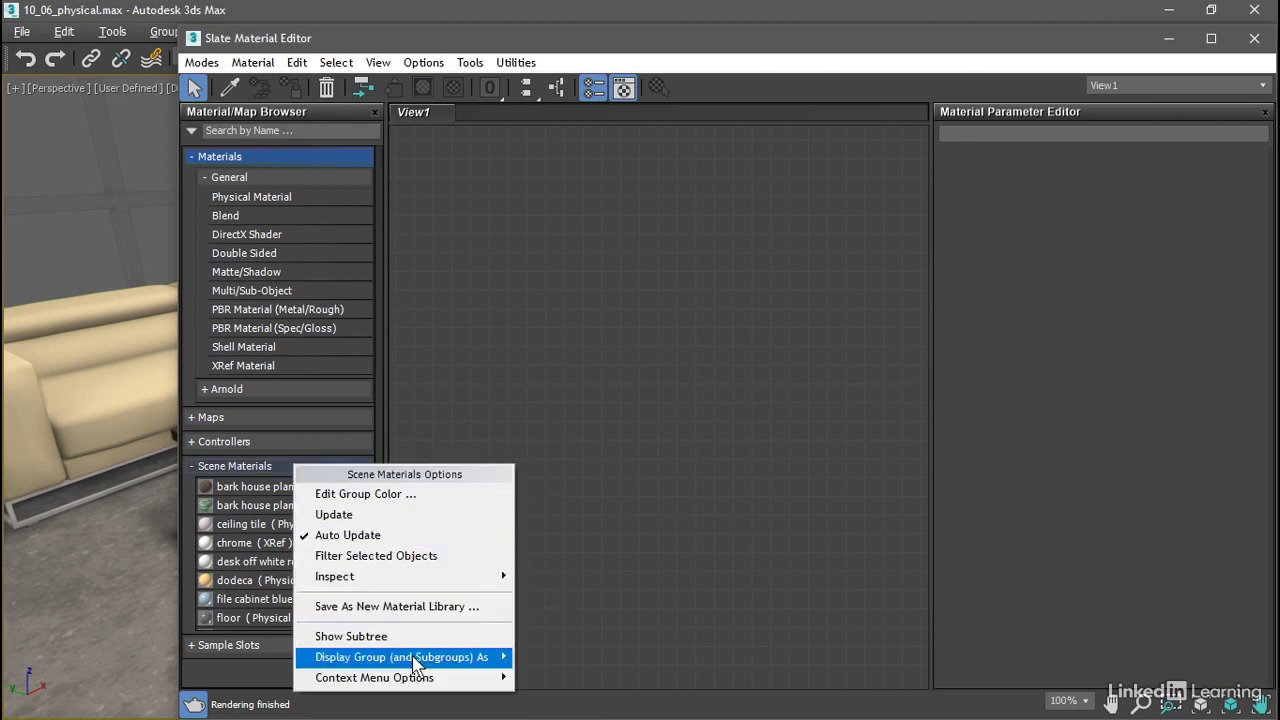
{"action": "mouse_move", "coordinate": [416, 664]}
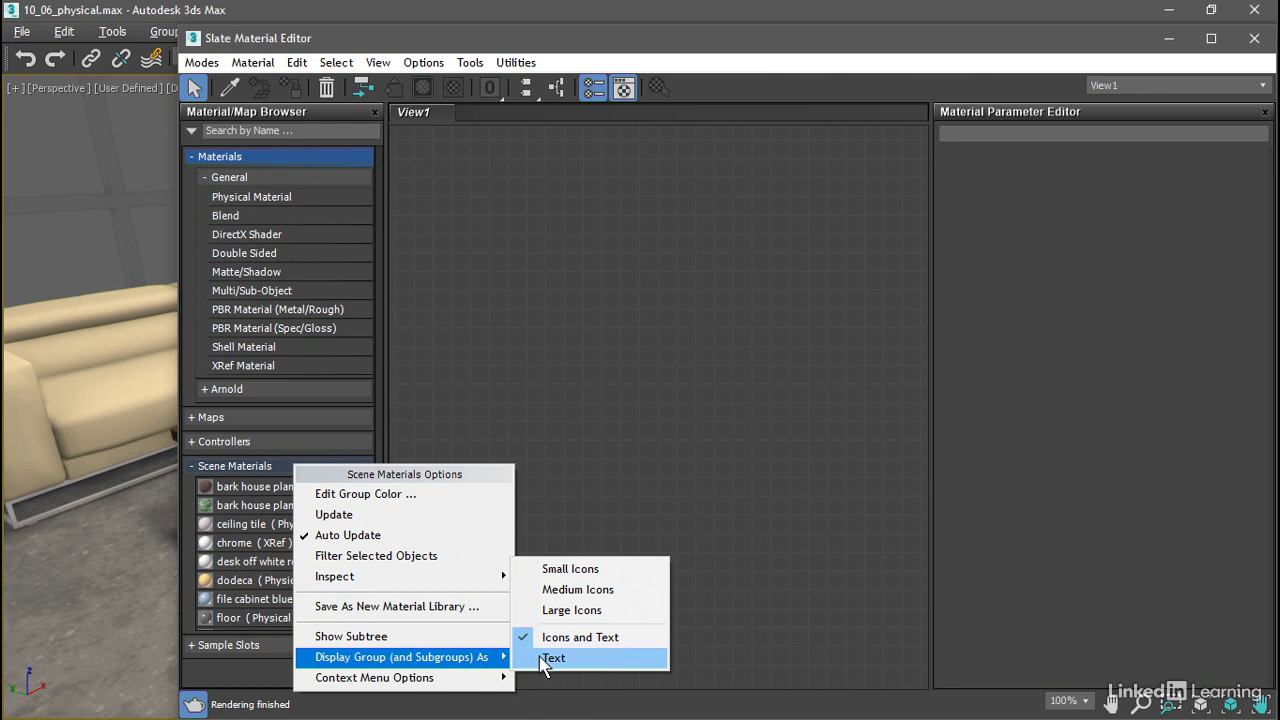
{"action": "left_click", "coordinate": [548, 658]}
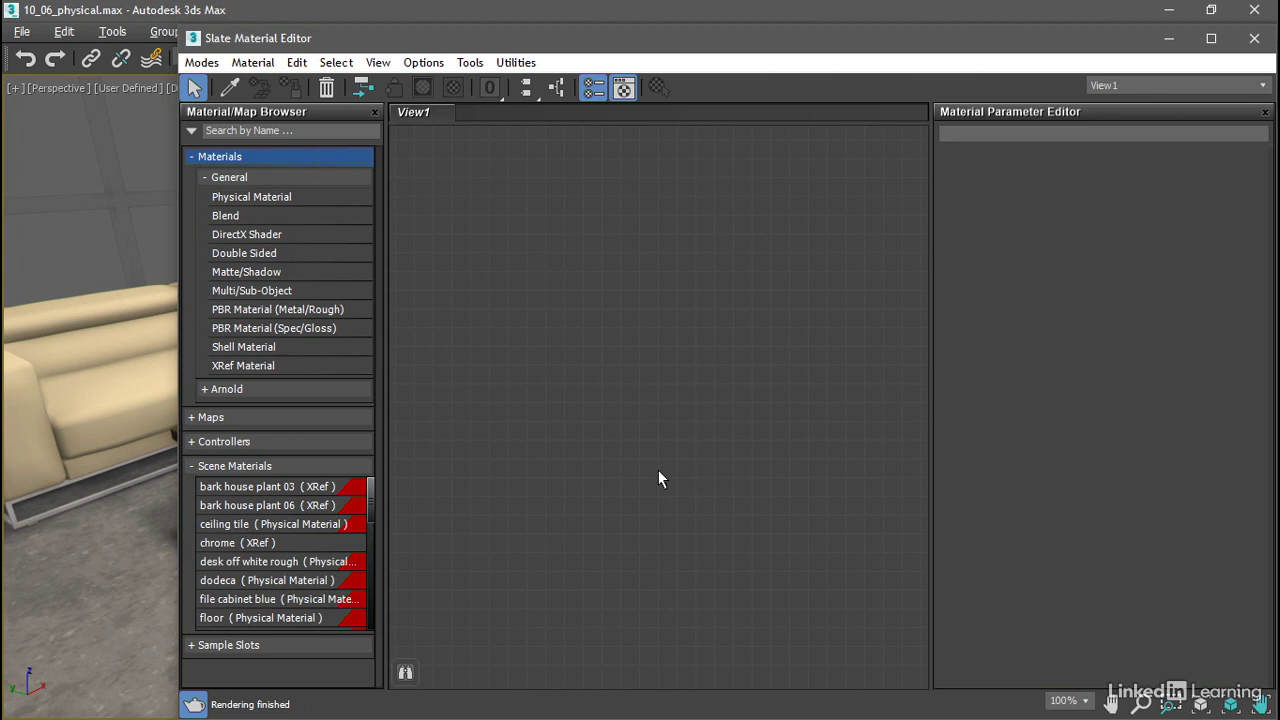
- Close the browser, add Physical Material #47 to View1, and edit it with an enlarged preview sphere
{"action": "left_click", "coordinate": [375, 112]}
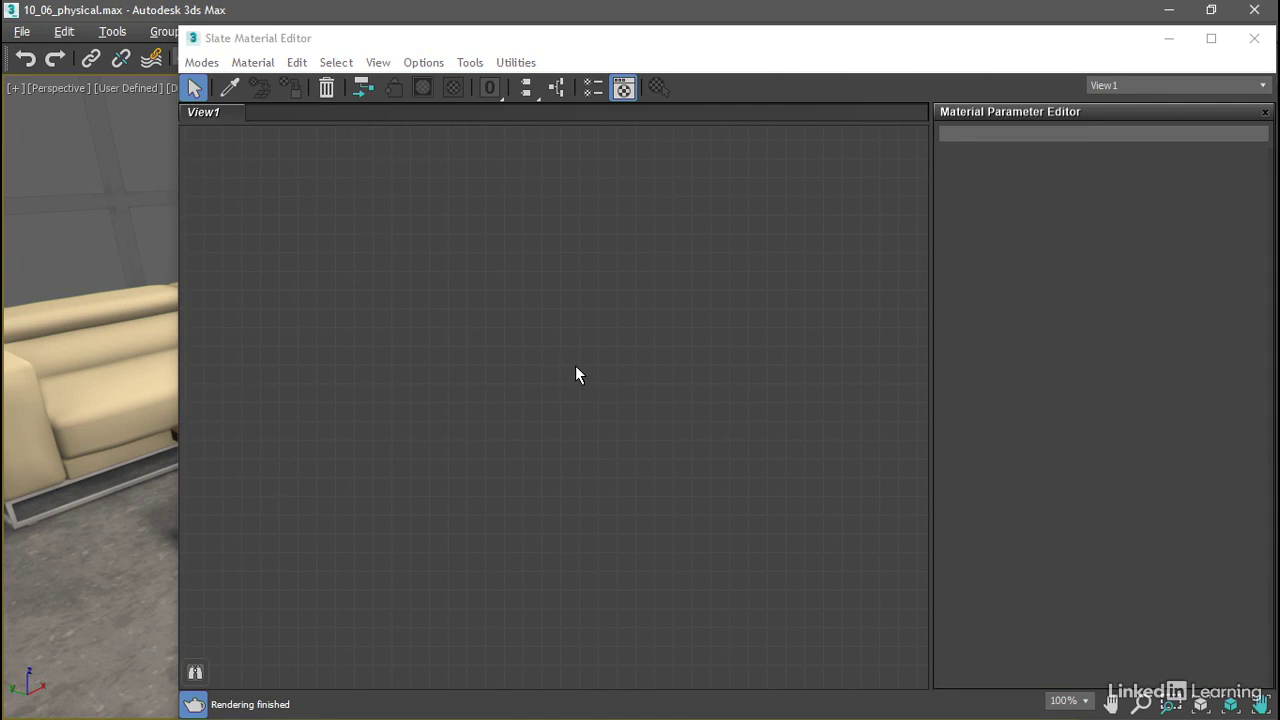
{"action": "right_click", "coordinate": [424, 284]}
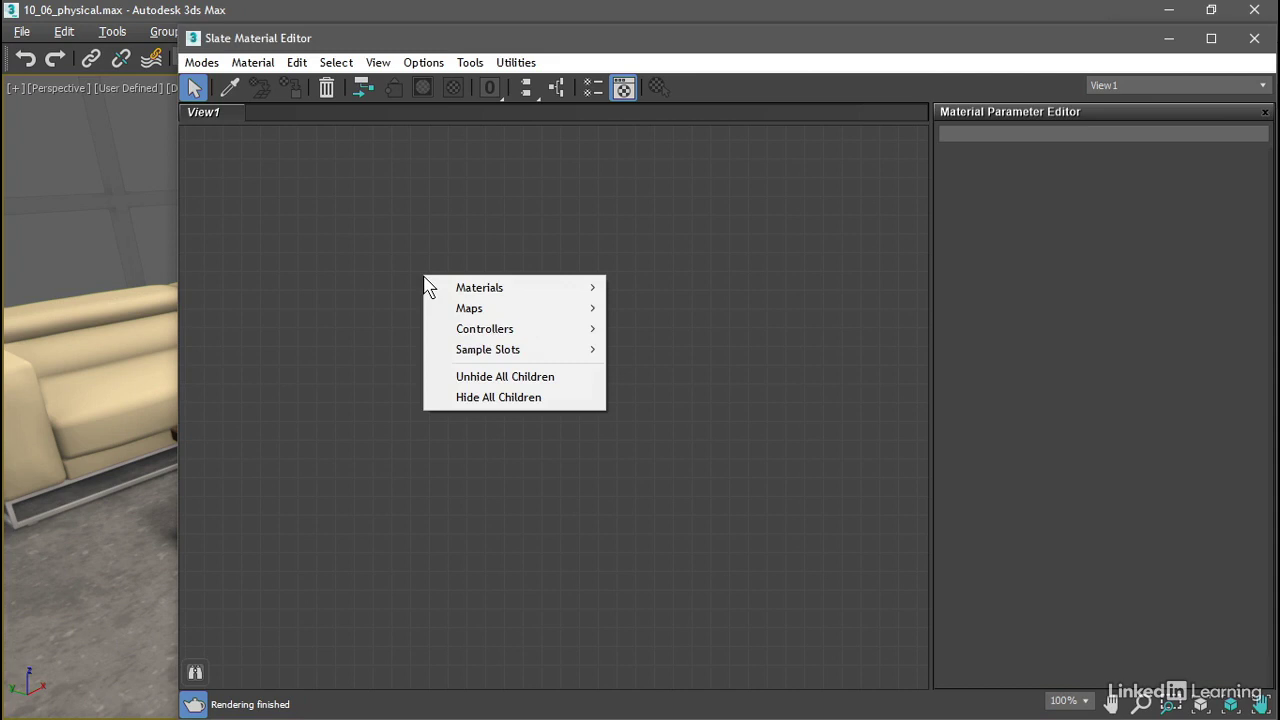
{"action": "mouse_move", "coordinate": [497, 291]}
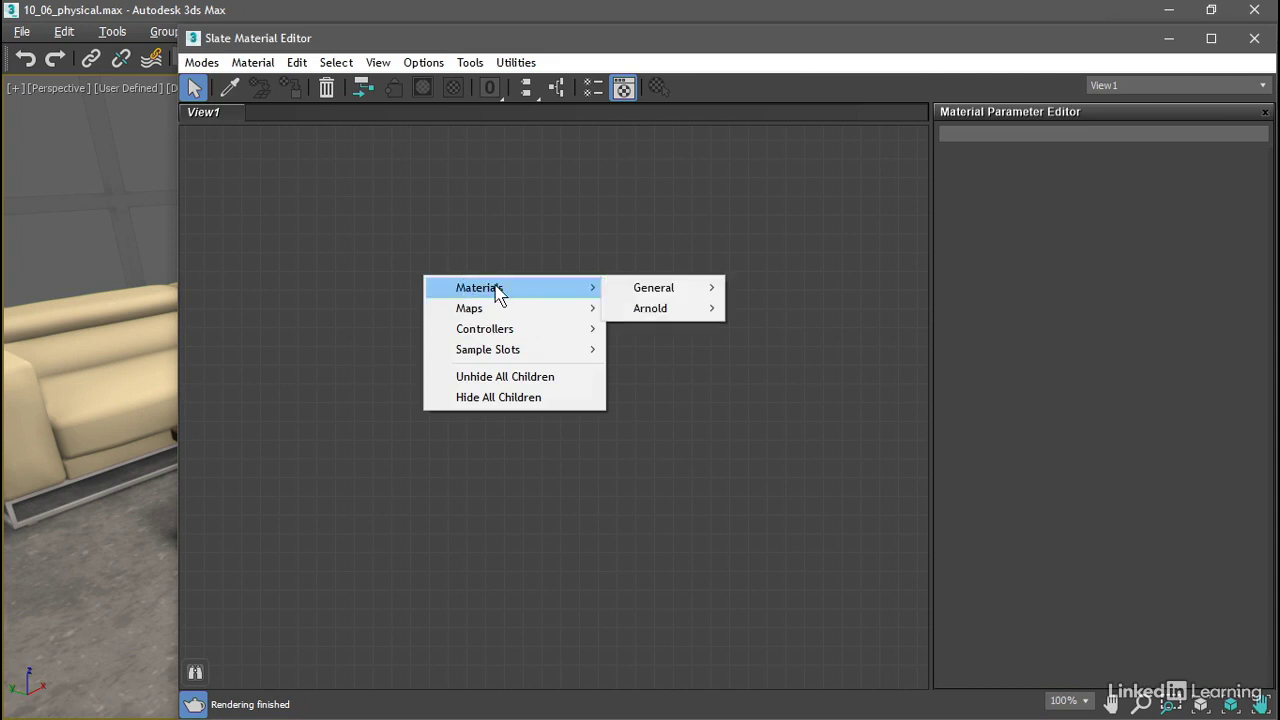
{"action": "mouse_move", "coordinate": [640, 296]}
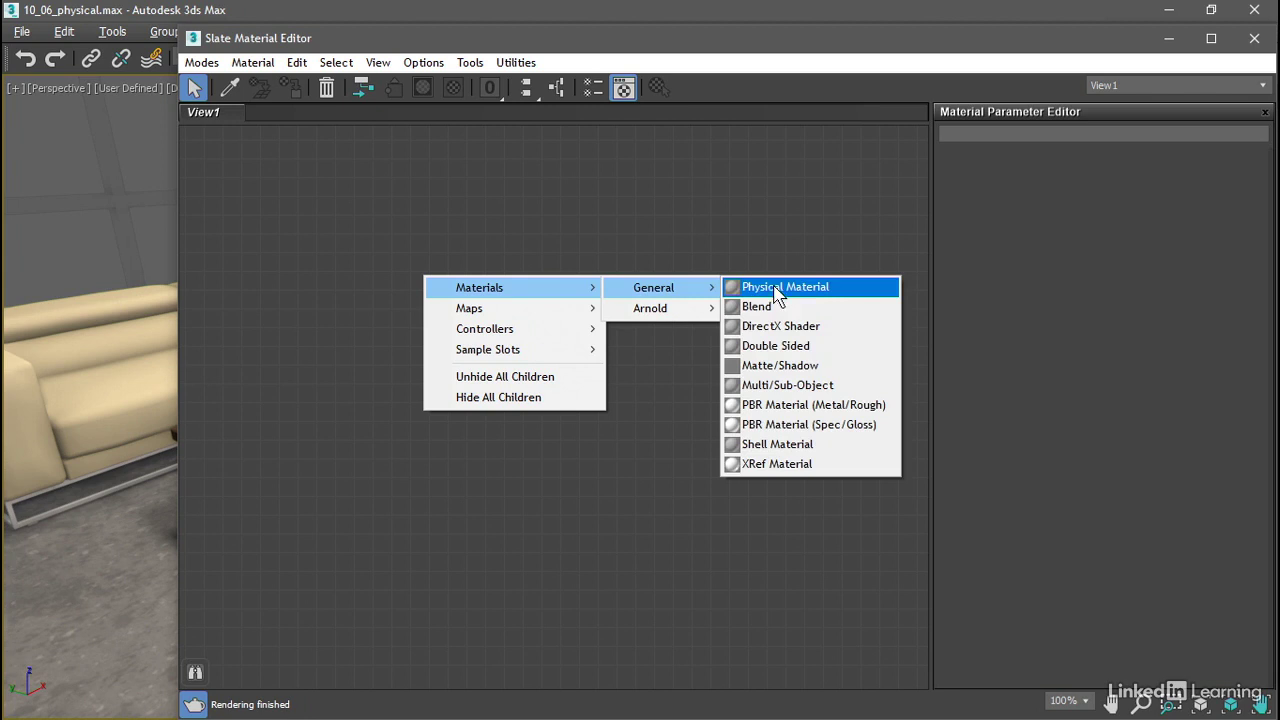
{"action": "left_click", "coordinate": [808, 288]}
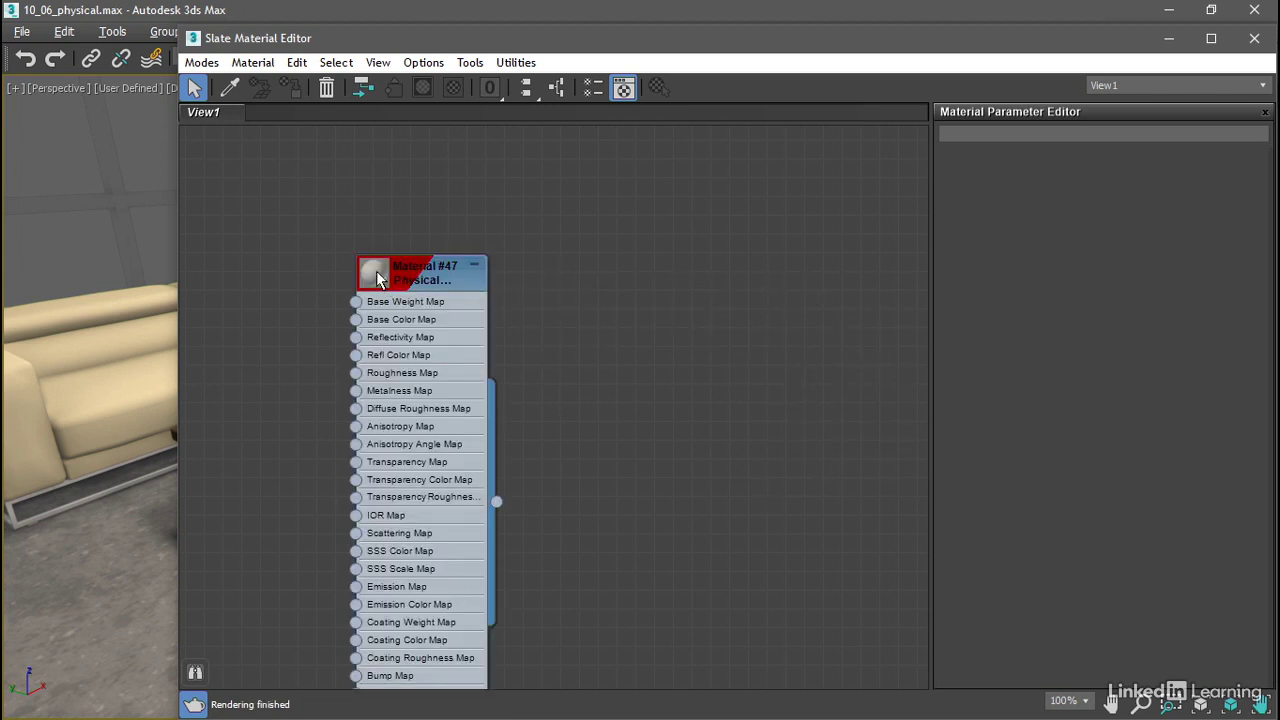
{"action": "double_click", "coordinate": [376, 280]}
{"action": "double_click", "coordinate": [376, 280]}
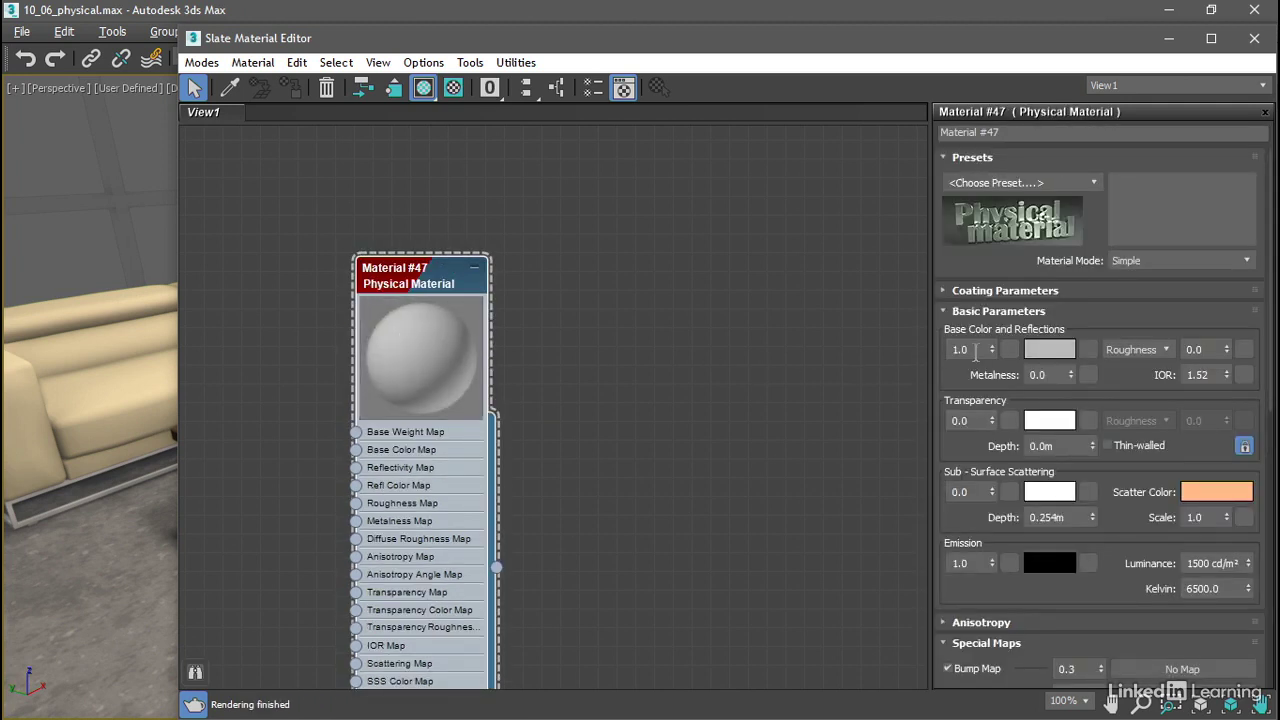
- Move Material #47 to View1's upper right, apply the Glossy Paint preset, and collapse its slots
{"action": "left_click_drag", "start_coordinate": [420, 278], "coordinate": [775, 183]}
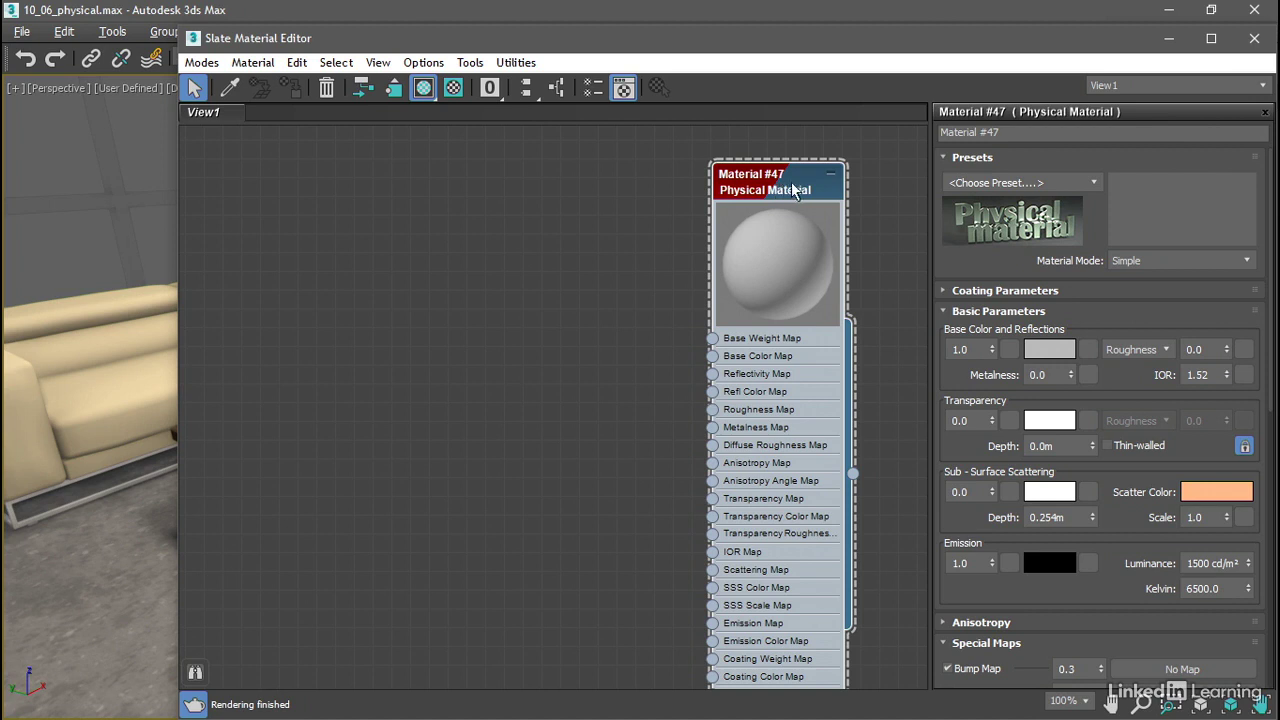
{"action": "left_click", "coordinate": [1094, 182]}
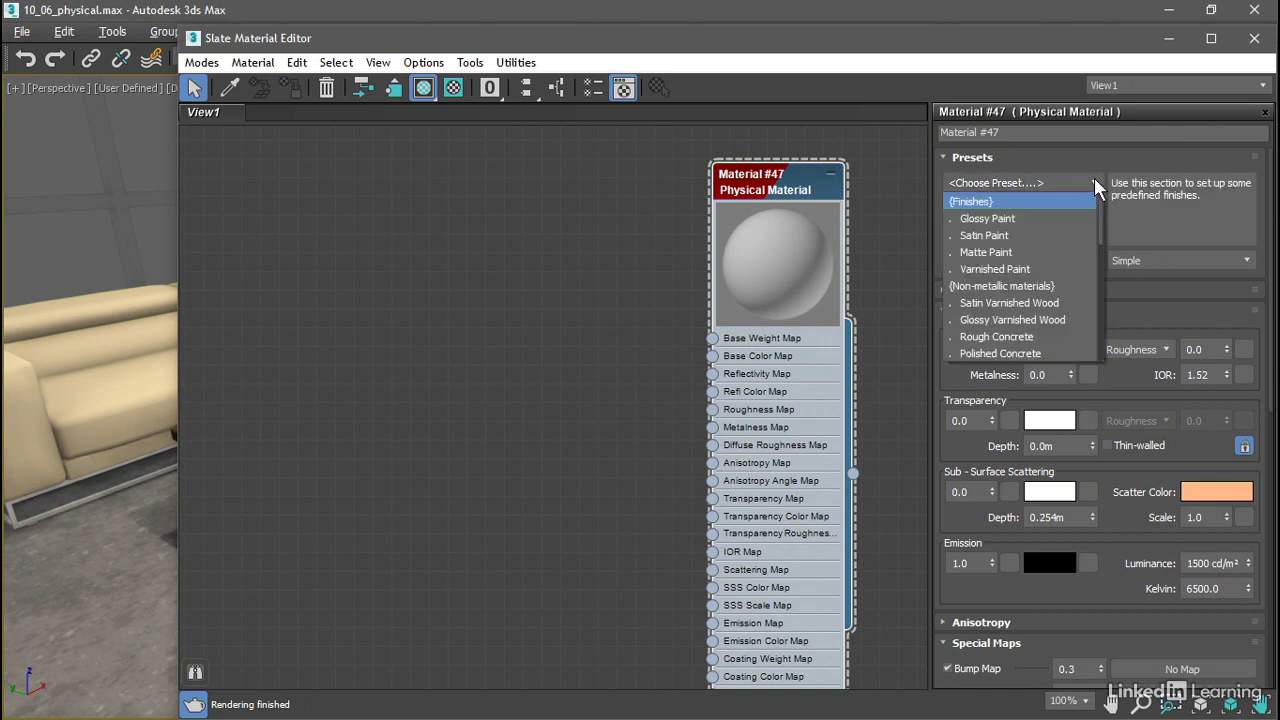
{"action": "left_click", "coordinate": [1030, 217]}
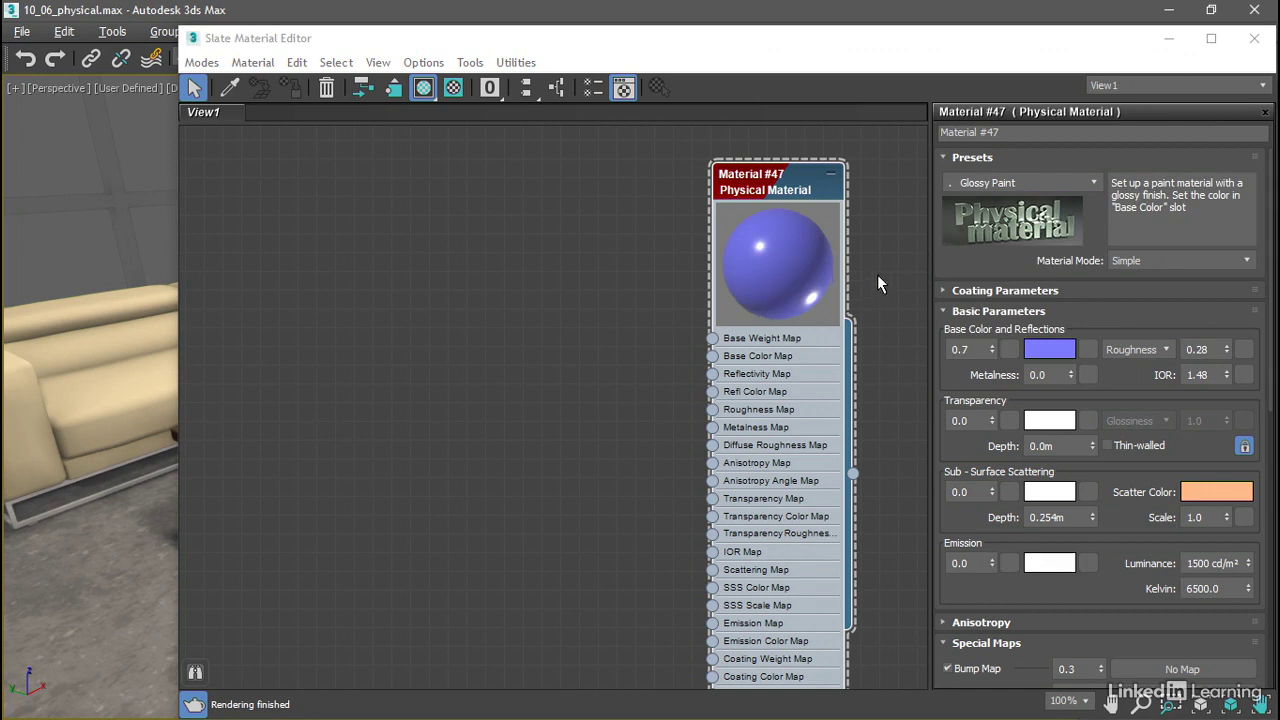
{"action": "left_click", "coordinate": [831, 174]}
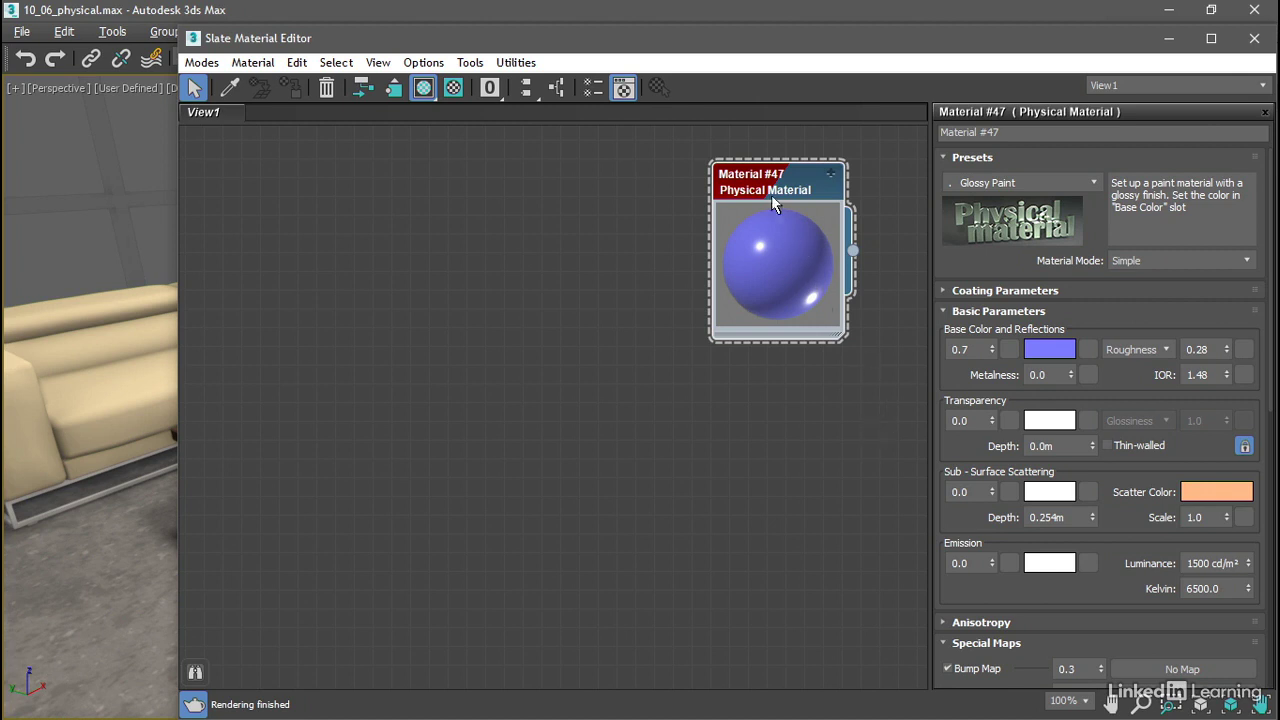
- Clone Material #47, apply the Matte Paint preset to the copy, and name it 'paint matte'
{"action": "left_click_drag", "start_coordinate": [771, 195], "coordinate": [772, 416], "text": "shift"}
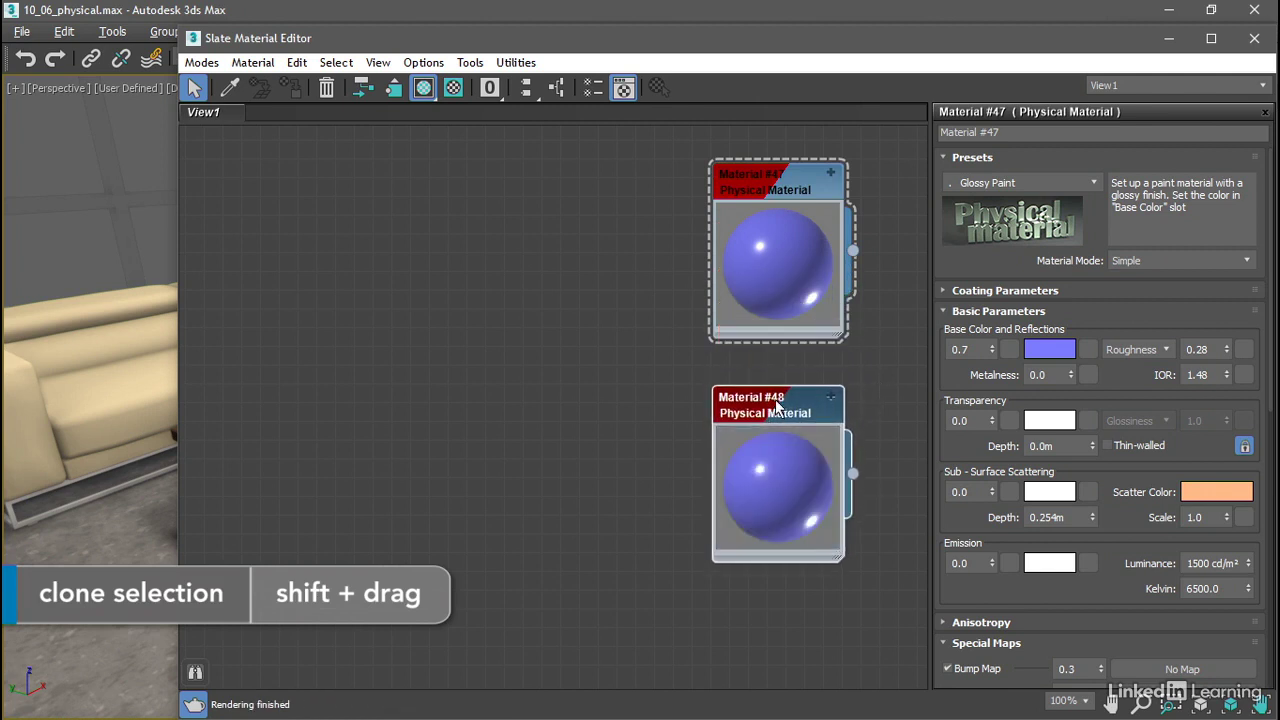
{"action": "left_click", "coordinate": [776, 400]}
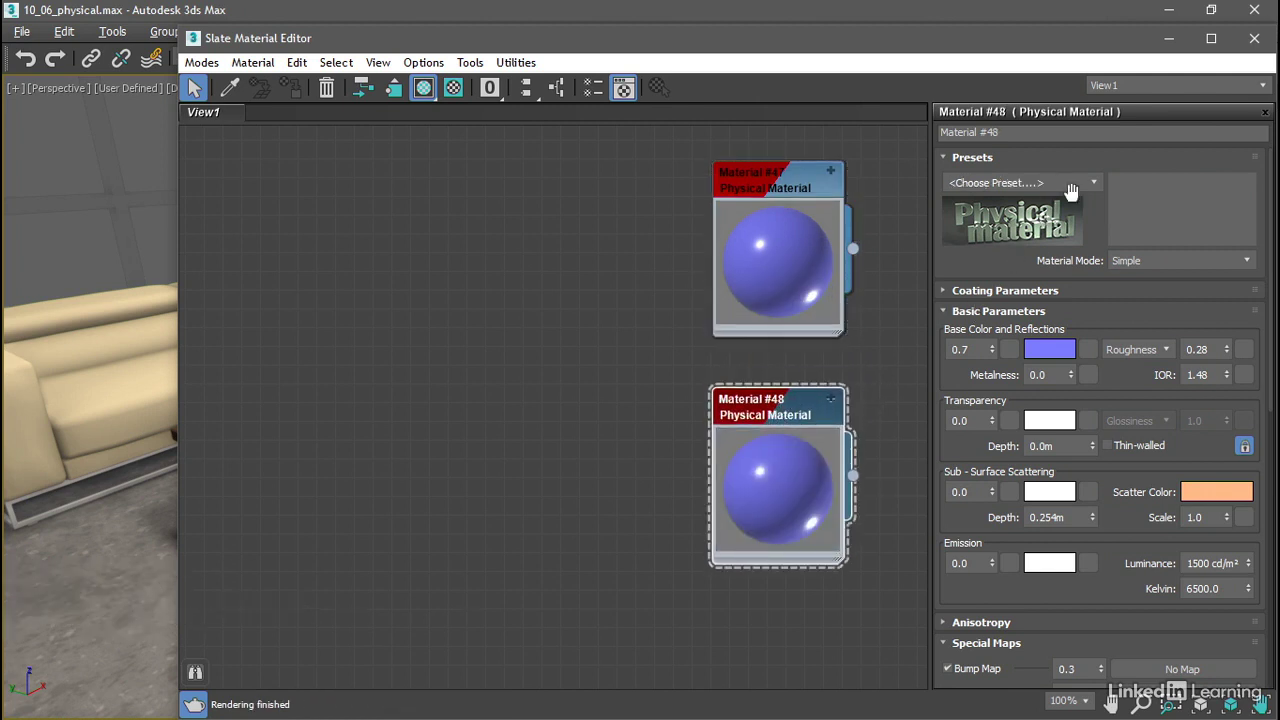
{"action": "left_click", "coordinate": [1020, 183]}
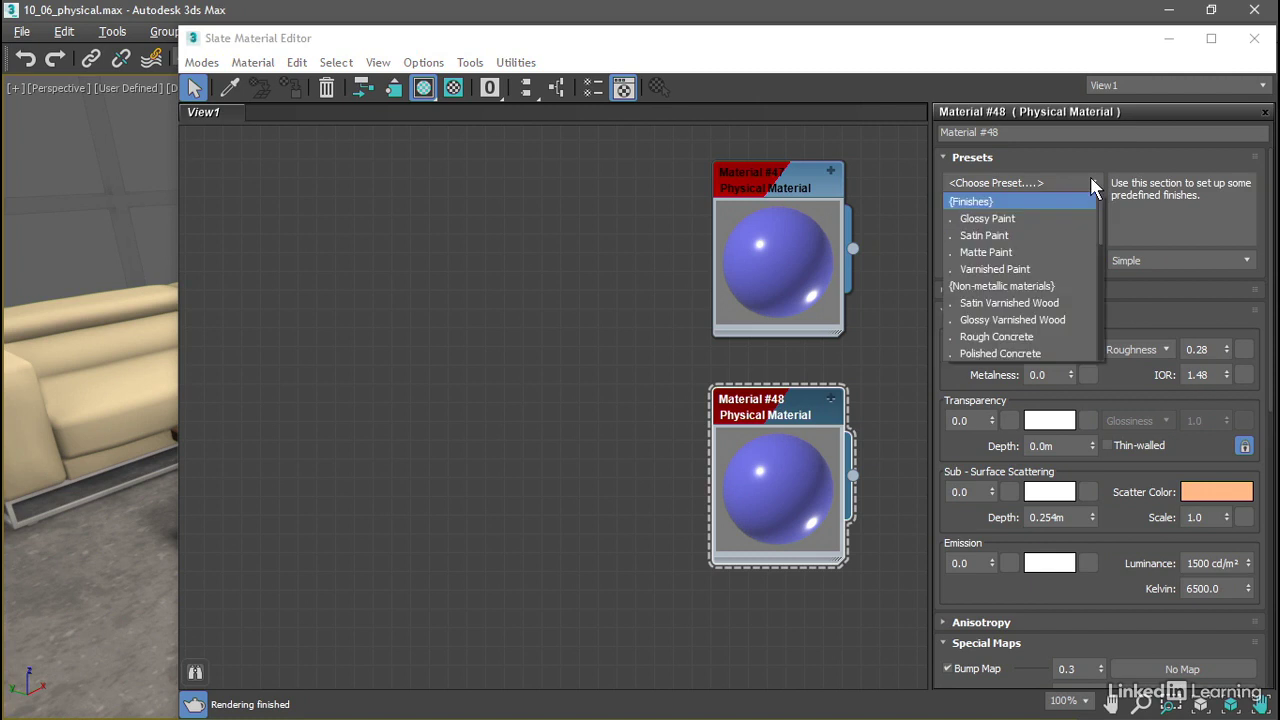
{"action": "left_click", "coordinate": [1037, 252]}
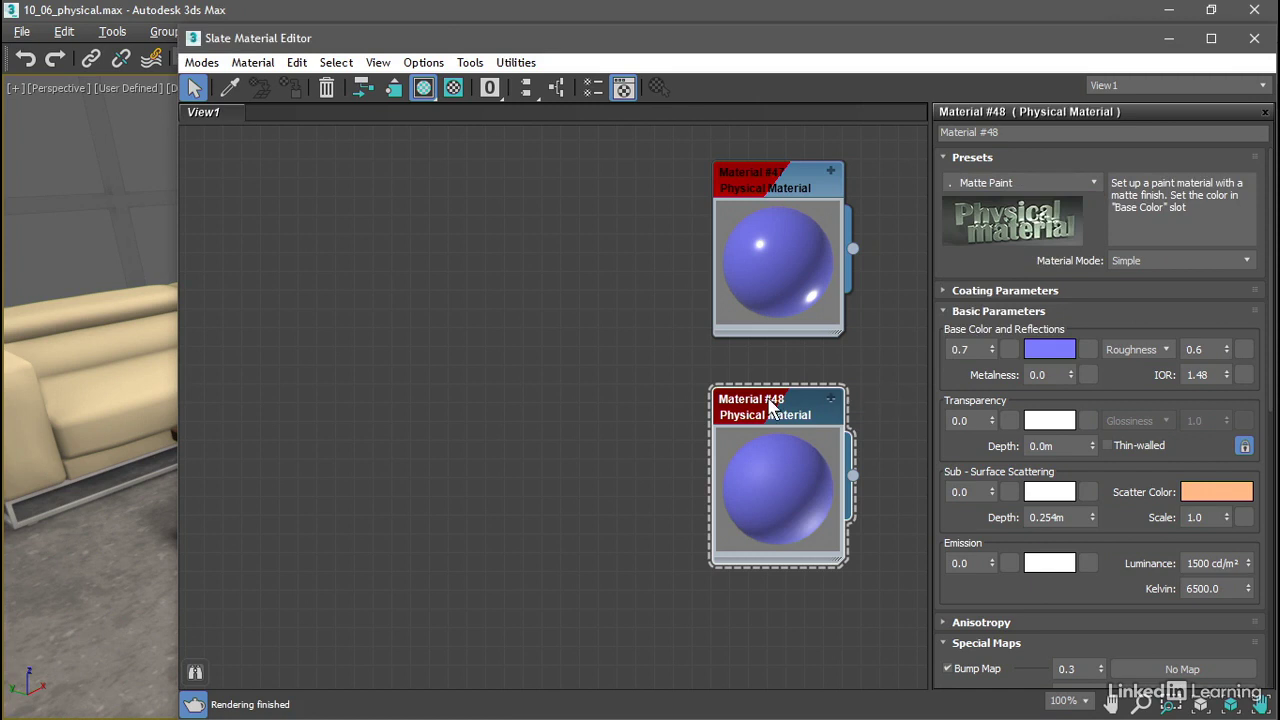
{"action": "left_click", "coordinate": [1011, 138]}
{"action": "type", "text": "pain"}
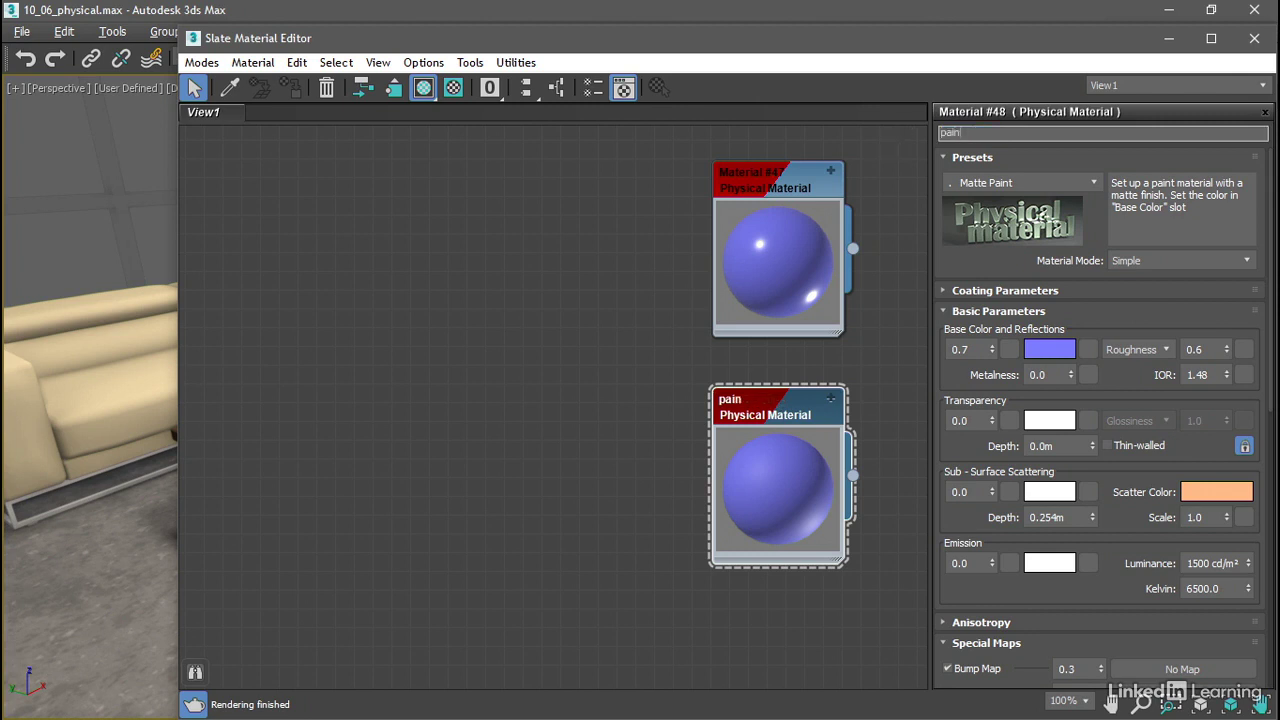
{"action": "type", "text": "t matte"}
{"action": "key", "text": "Return"}
- Rename Material #47 to 'paint glossy' and reselect the paint matte node
{"action": "left_click", "coordinate": [780, 182]}
{"action": "double_click", "coordinate": [780, 182]}
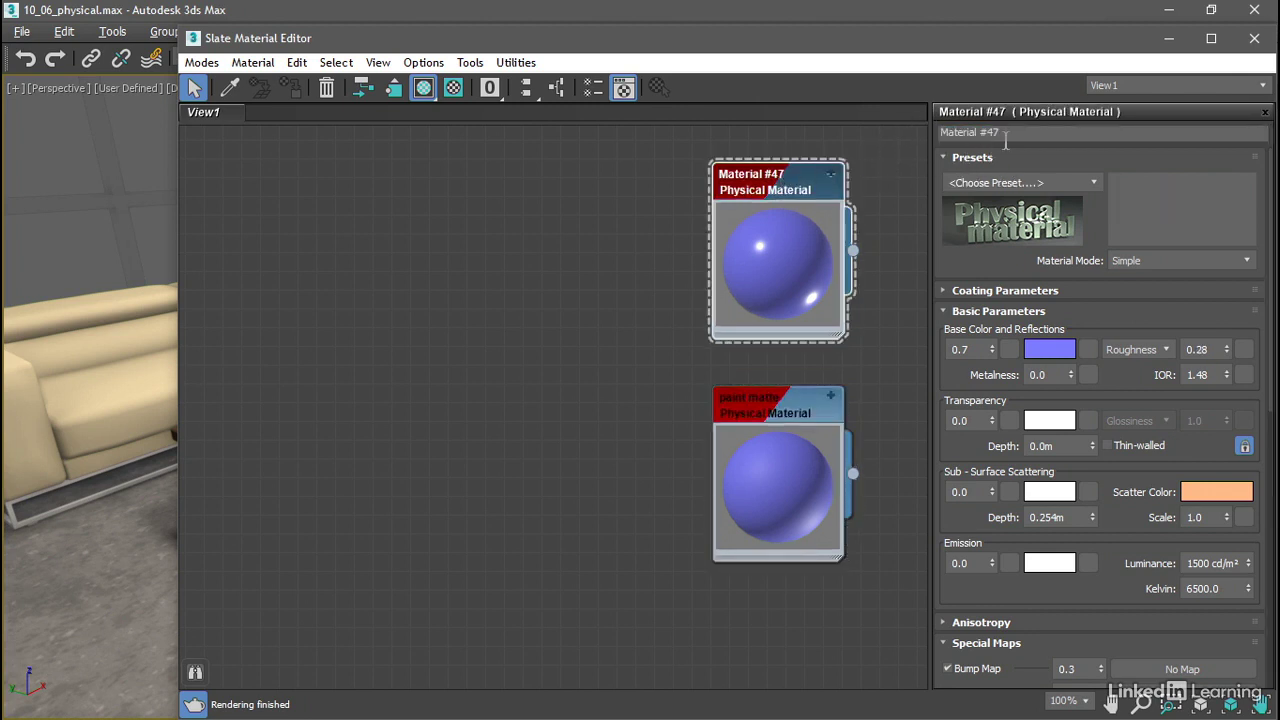
{"action": "type", "text": "paint glossy"}
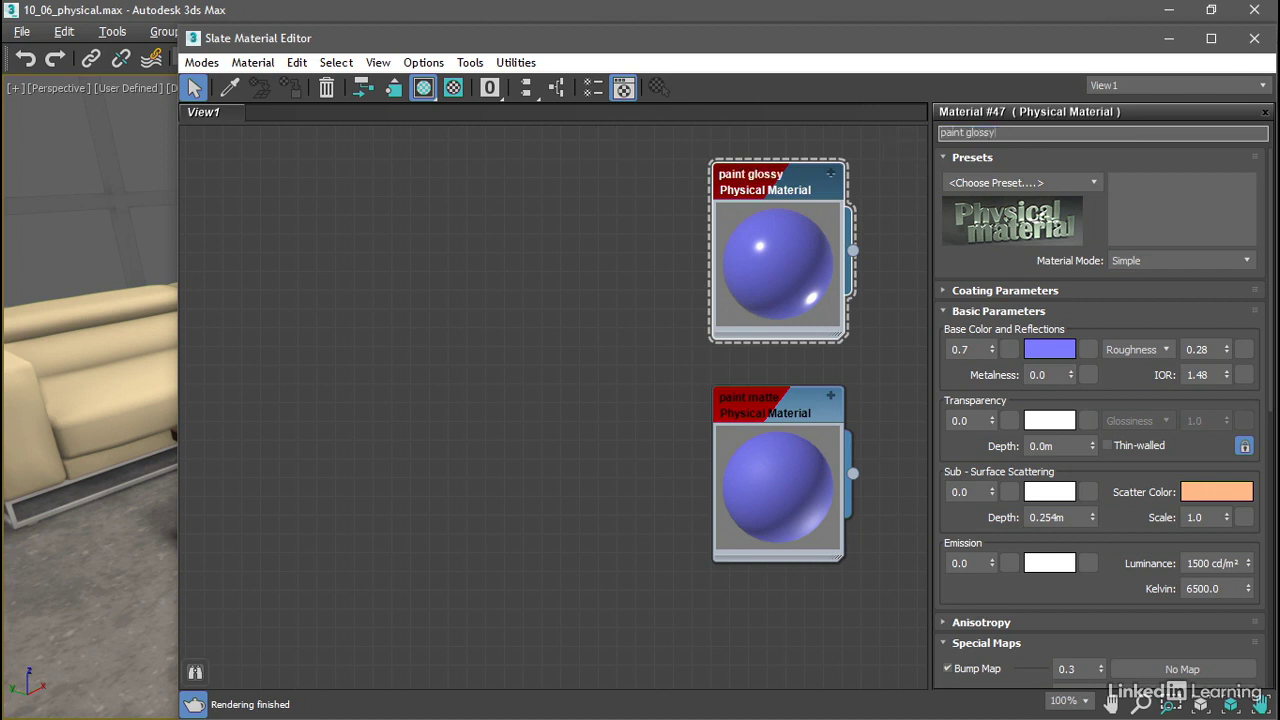
{"action": "key", "text": "Return"}
{"action": "left_click", "coordinate": [790, 406]}
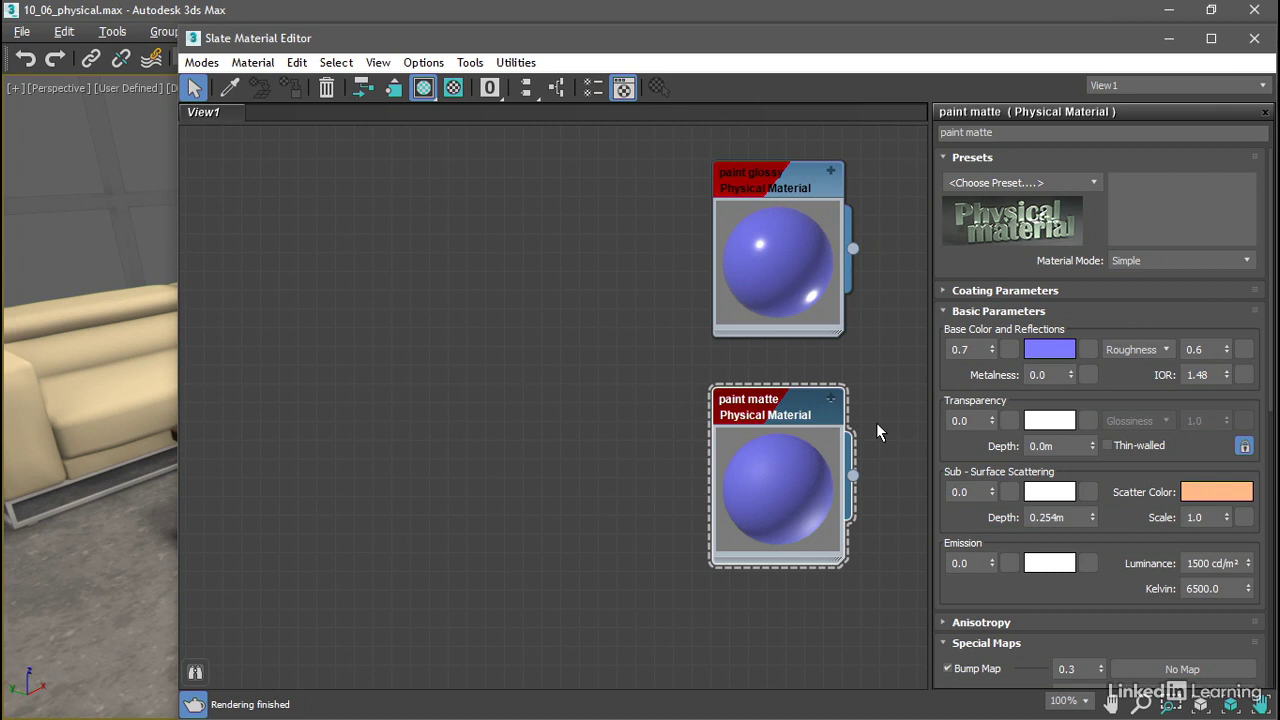
- Clone paint matte as Material #49 to its left and raise its roughness to 1.0
{"action": "left_click_drag", "start_coordinate": [777, 414], "coordinate": [587, 416], "text": "shift"}
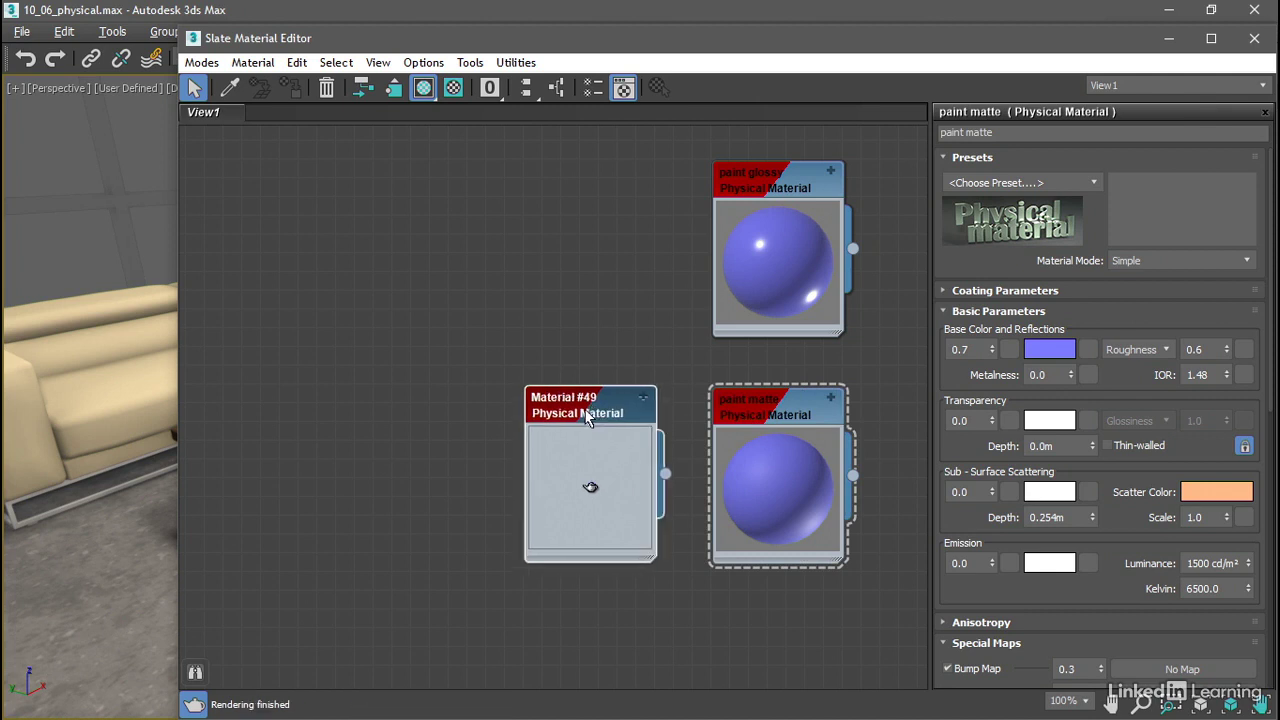
{"action": "double_click", "coordinate": [585, 410]}
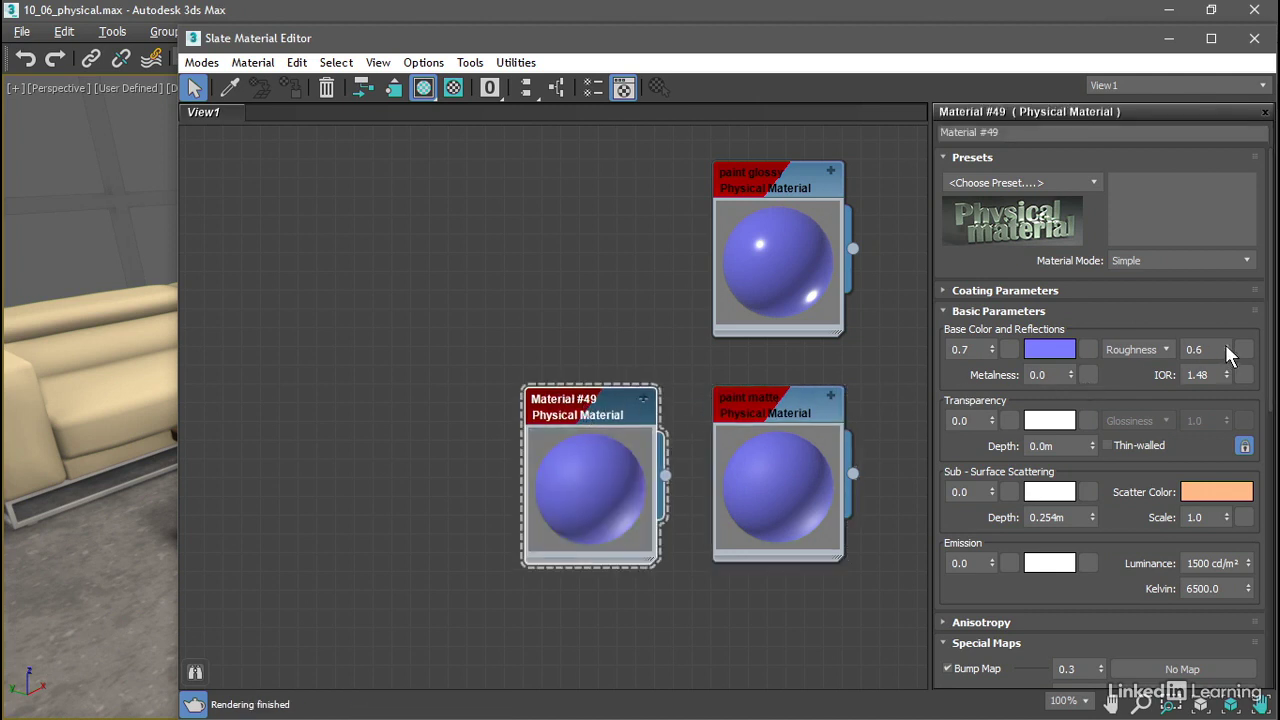
{"action": "left_click_drag", "start_coordinate": [1227, 345], "coordinate": [1227, 320]}
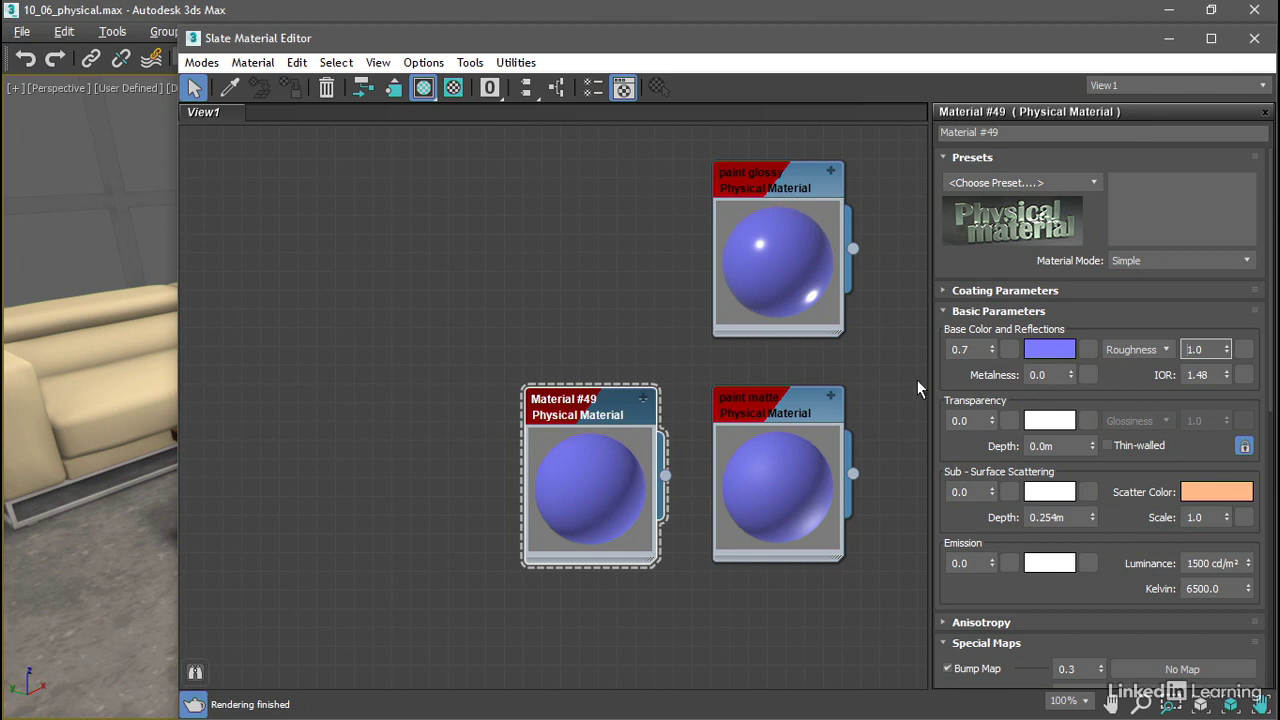
- Raise base color weight from 0.7 to 1 on Material #49, paint matte and paint glossy
{"action": "double_click", "coordinate": [968, 349]}
{"action": "type", "text": "1"}
{"action": "key", "text": "Return"}
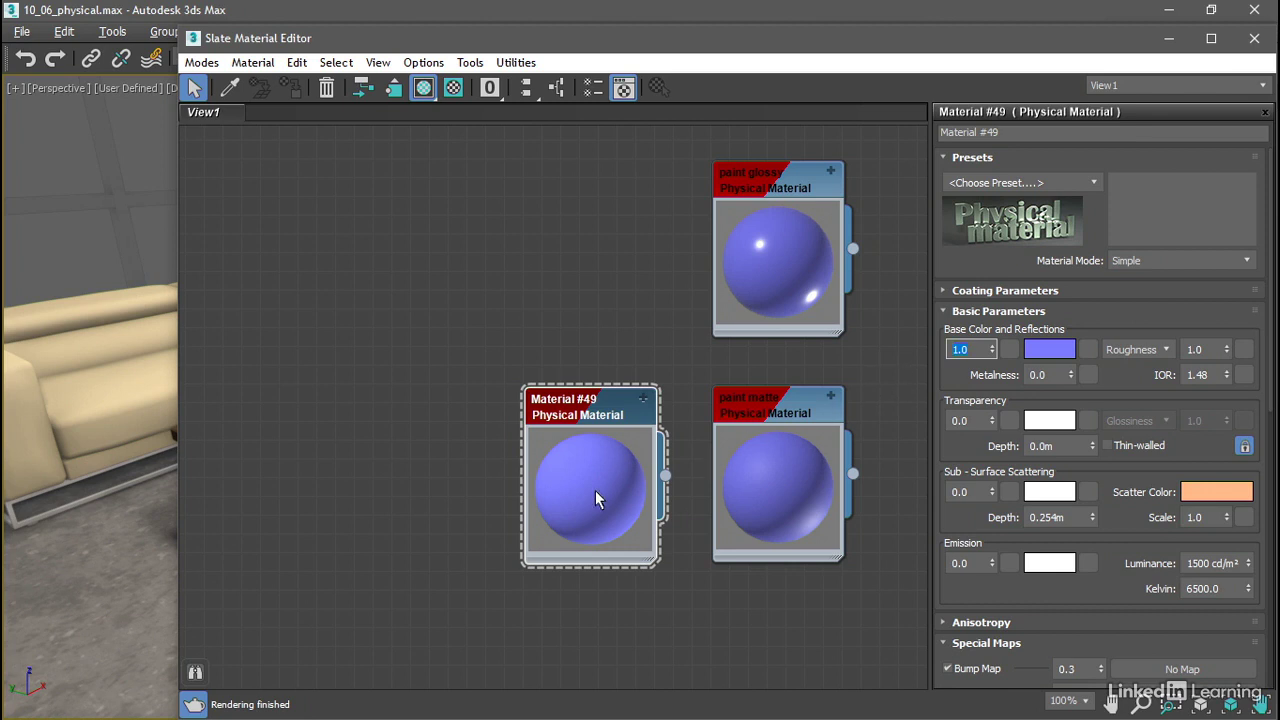
{"action": "left_click", "coordinate": [771, 402]}
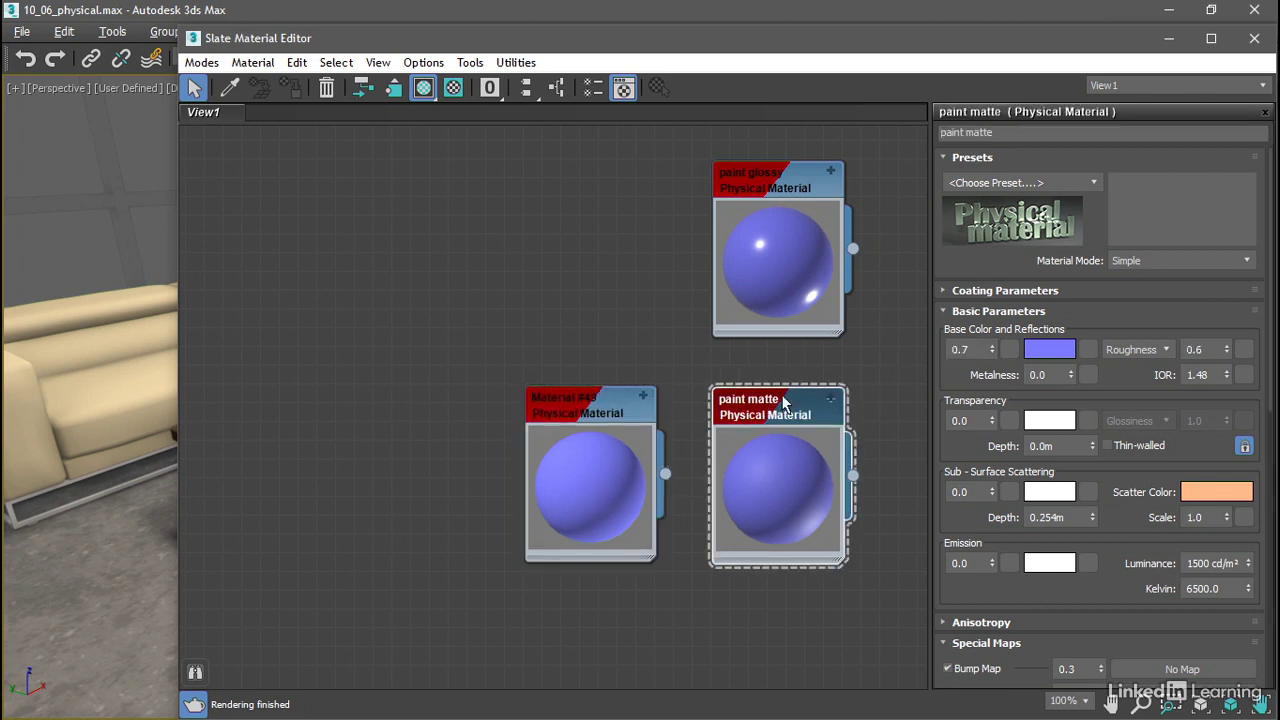
{"action": "double_click", "coordinate": [961, 349]}
{"action": "type", "text": "1"}
{"action": "key", "text": "Return"}
{"action": "left_click", "coordinate": [783, 197]}
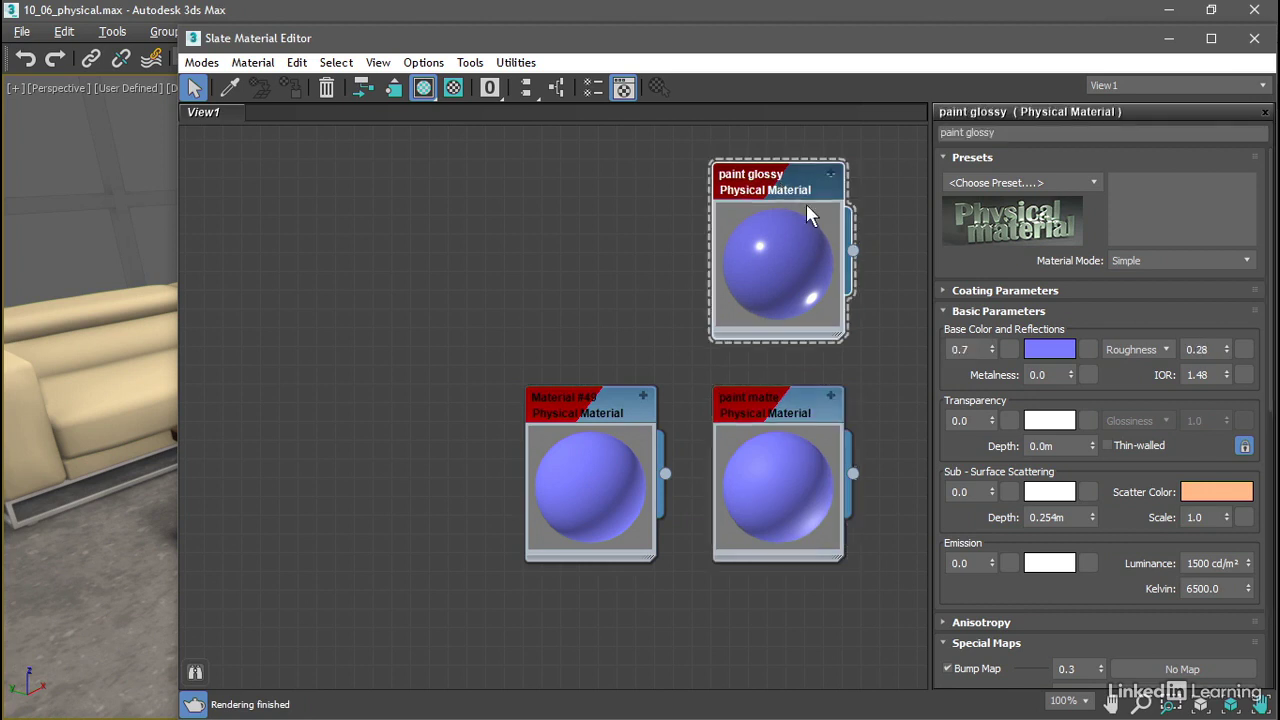
{"action": "left_click", "coordinate": [887, 363]}
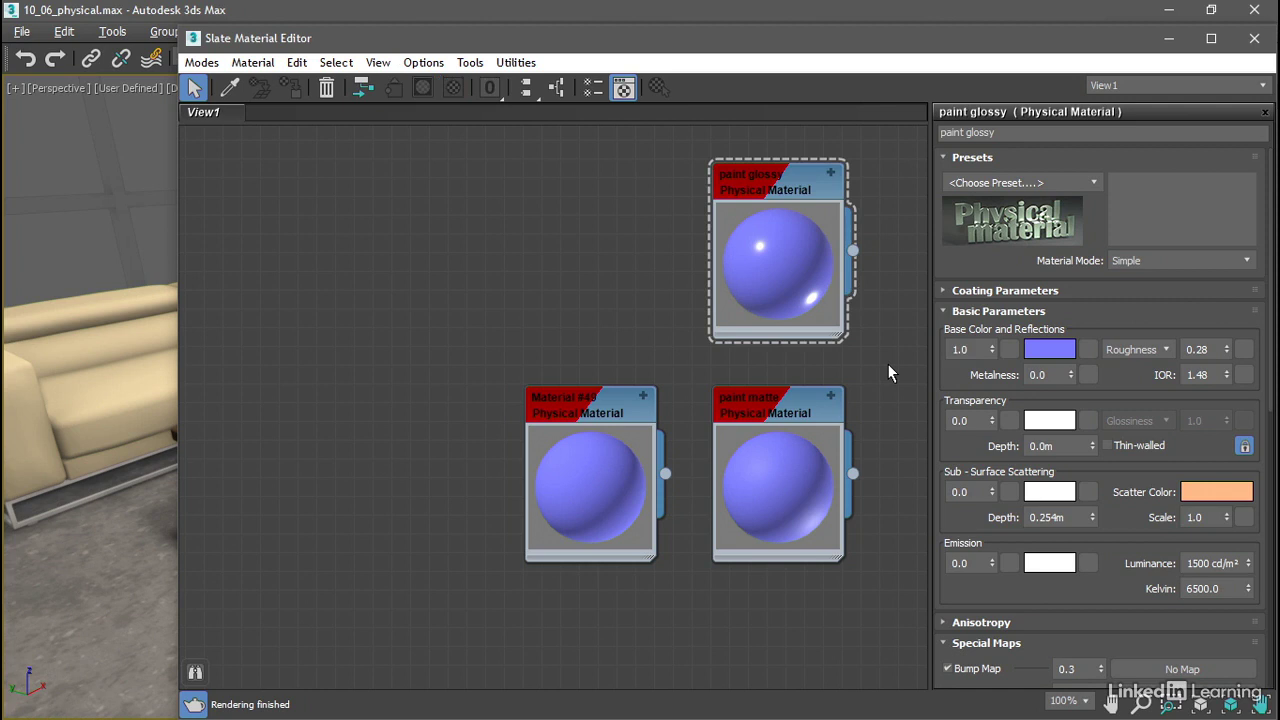